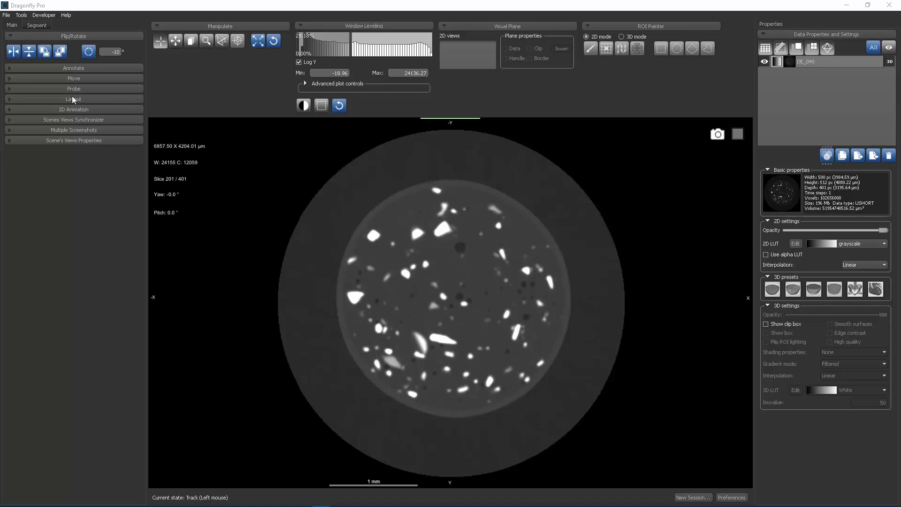
# Expand the Annotate section and drag it out of the Main panel as a floating window.
pyautogui.click(47, 68)
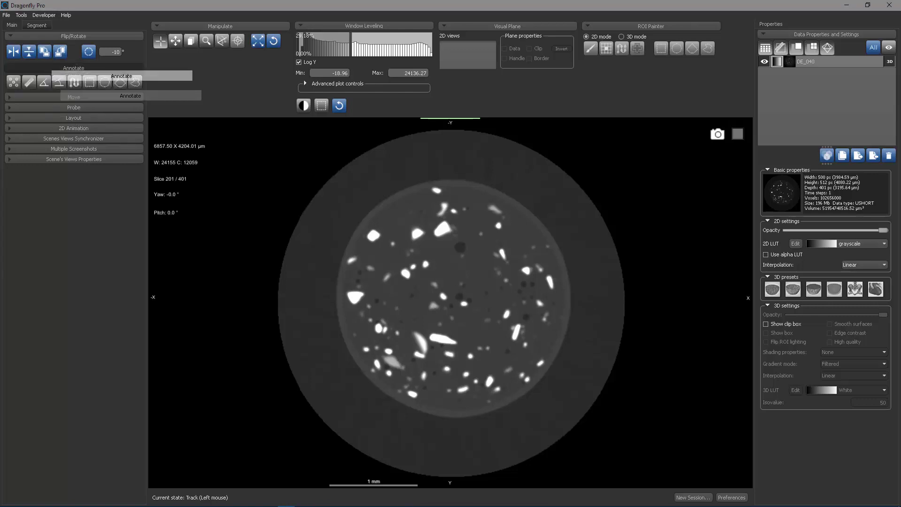
pyautogui.moveTo(49, 66); pyautogui.dragTo(118, 269)
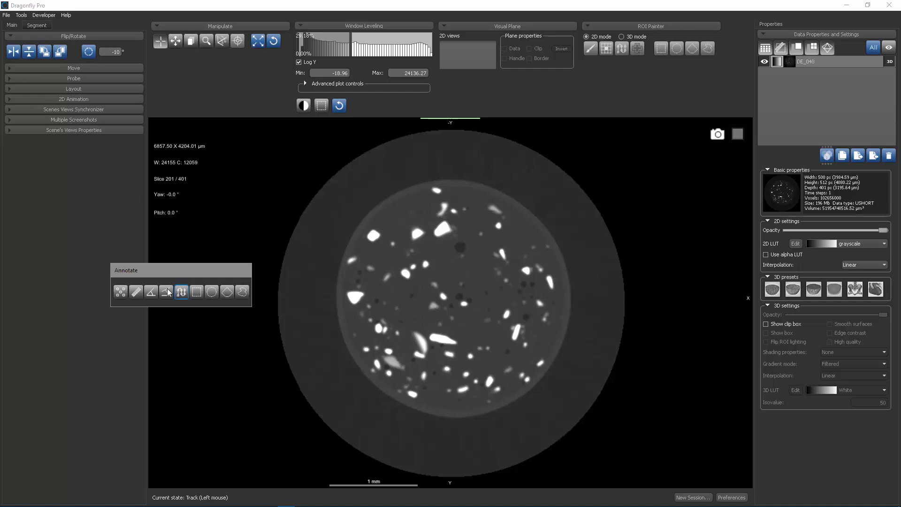
# Place point markers on four bright grains in the CT slice with the Points tool.
pyautogui.click(122, 293)
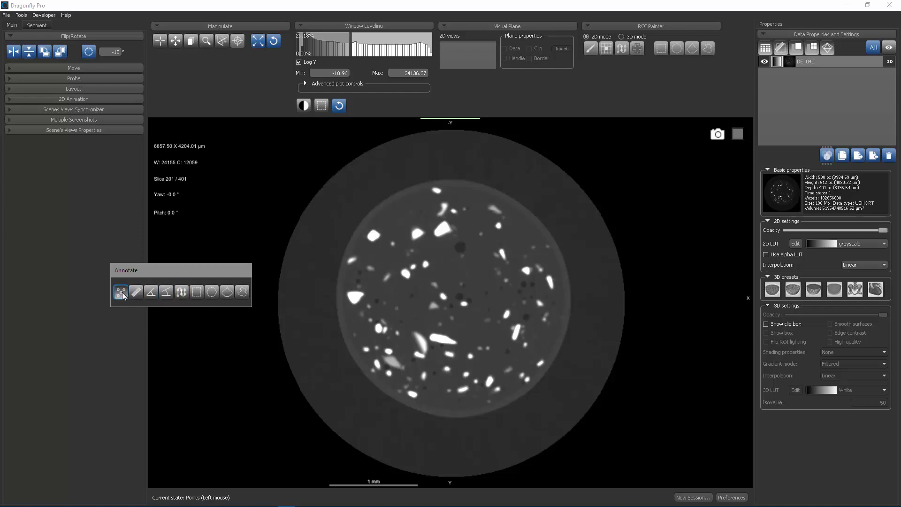
pyautogui.click(372, 240)
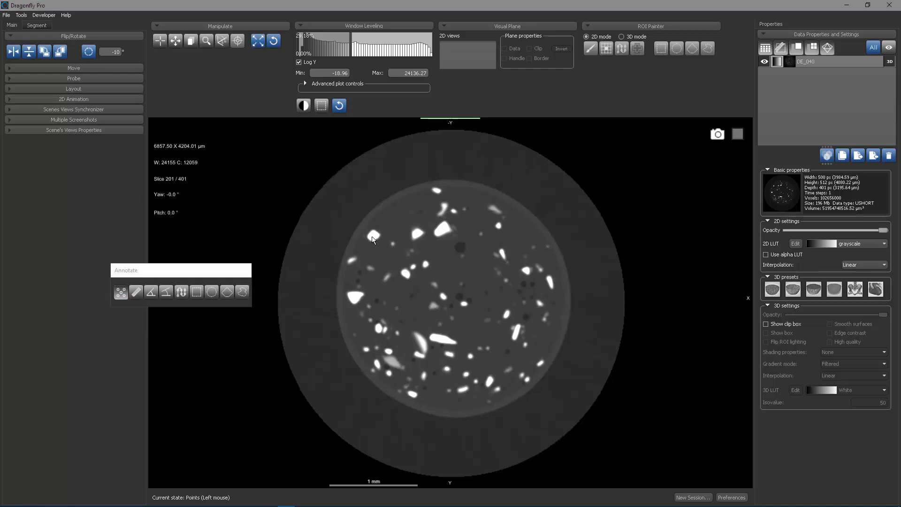
pyautogui.click(417, 235)
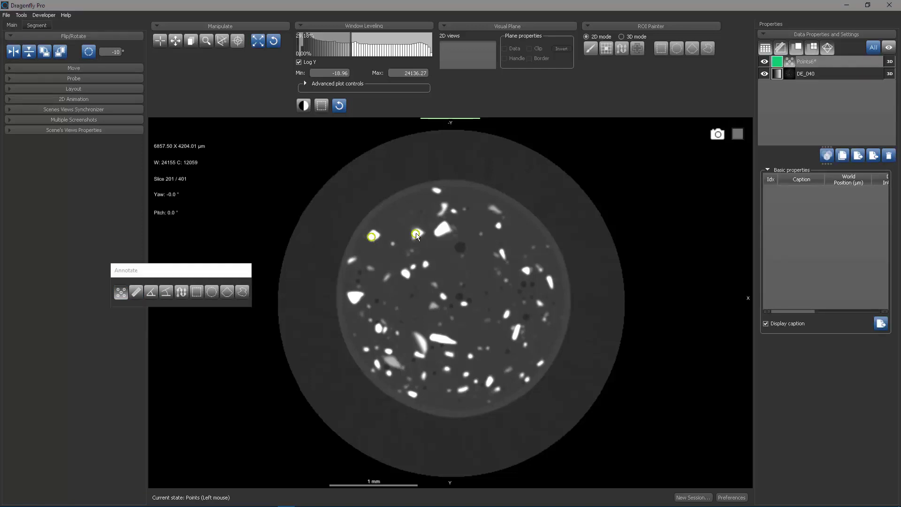
pyautogui.click(445, 338)
# Select the Points6 dataset and review each point's world position, intensity and voxel position.
pyautogui.click(826, 74)
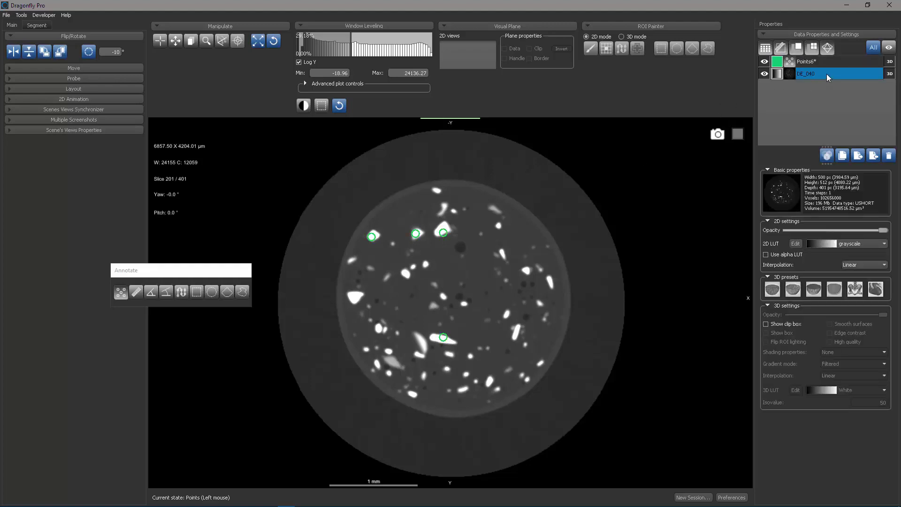
pyautogui.keyDown('ctrl'); pyautogui.click(827, 65); pyautogui.keyUp('ctrl')
pyautogui.click(826, 61)
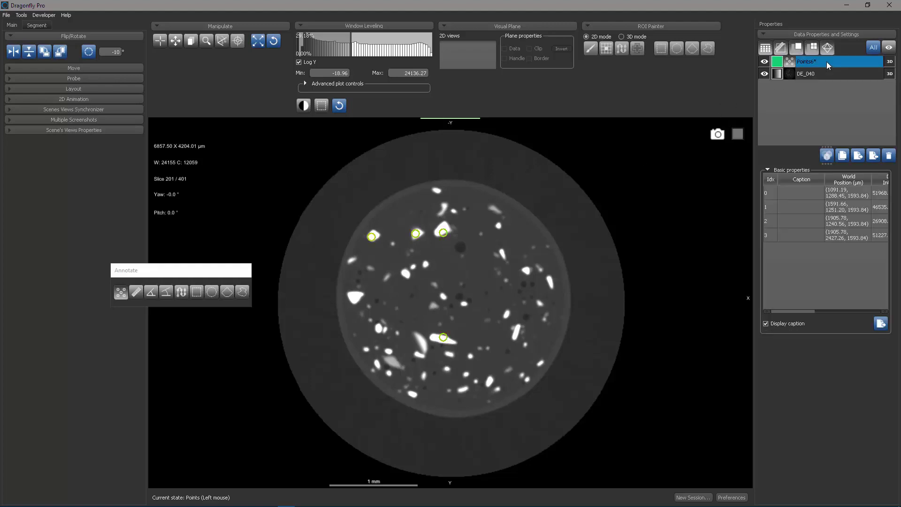
pyautogui.click(845, 196)
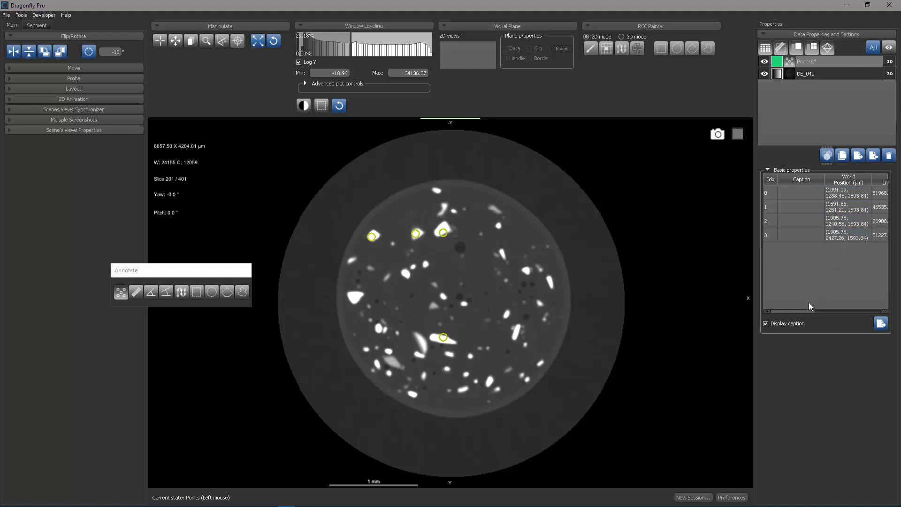
pyautogui.click(844, 203)
pyautogui.click(825, 310)
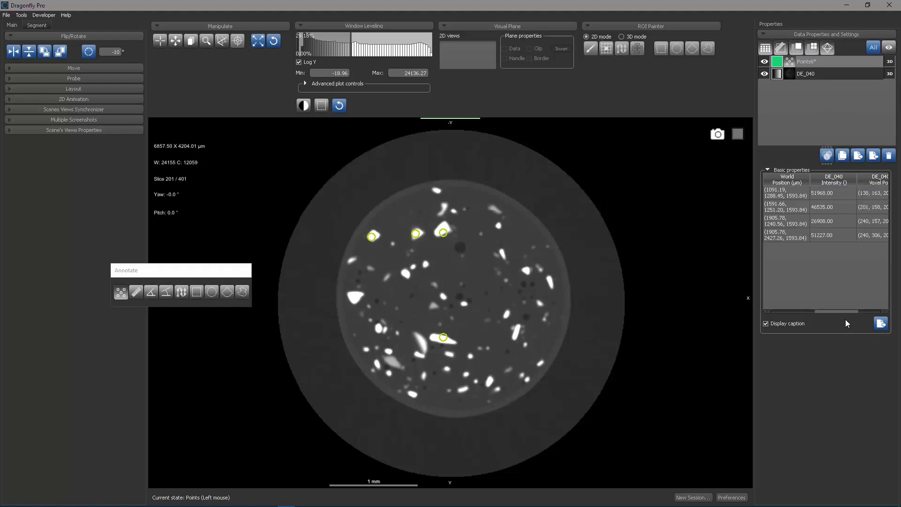
pyautogui.moveTo(849, 311); pyautogui.dragTo(871, 311)
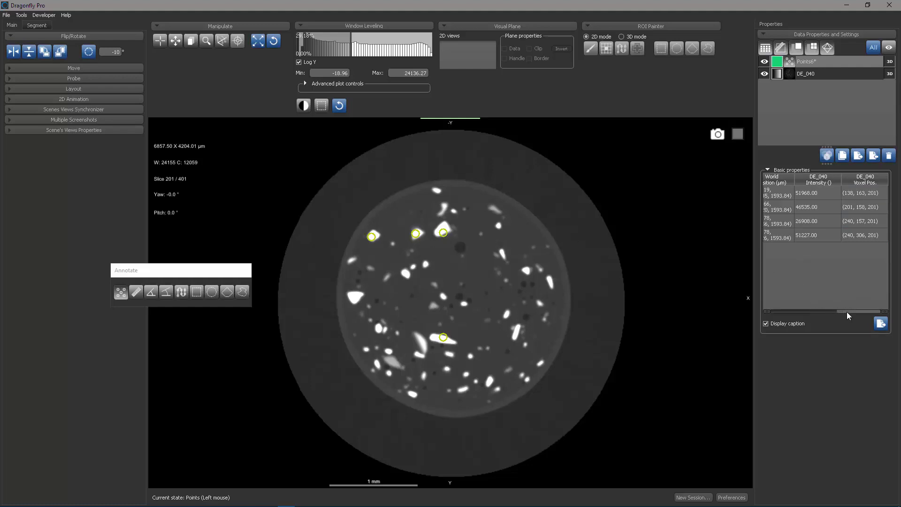
pyautogui.moveTo(846, 312); pyautogui.dragTo(778, 312)
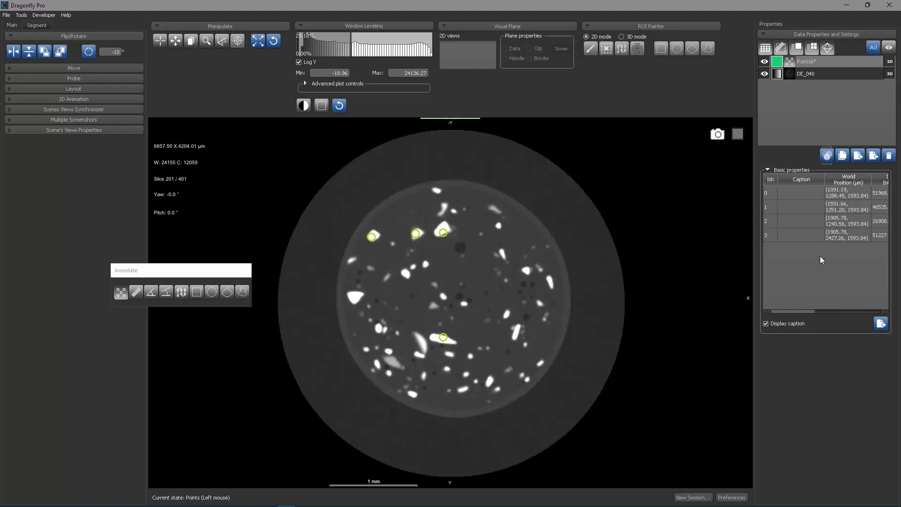
# Zoom in on the grains and caption the first point 'my Grain'.
pyautogui.moveTo(437, 215); pyautogui.dragTo(752, 213, button='right')
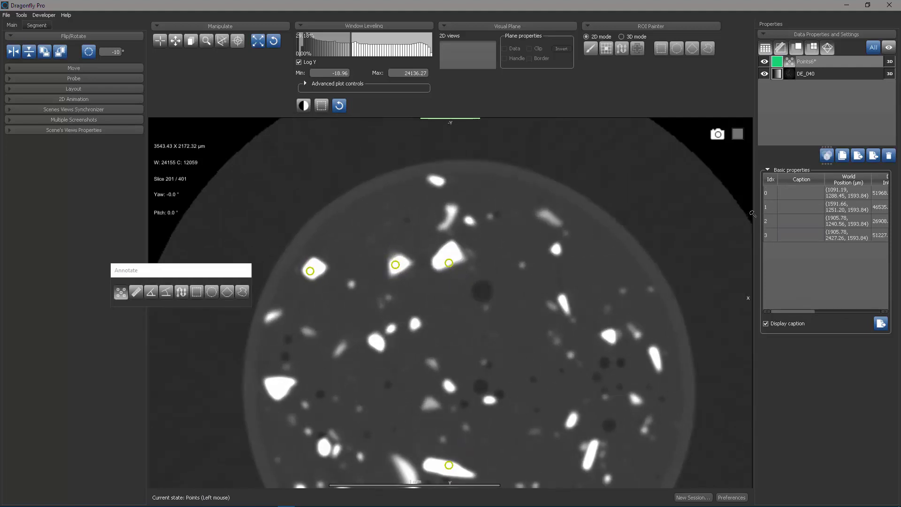
pyautogui.doubleClick(802, 189)
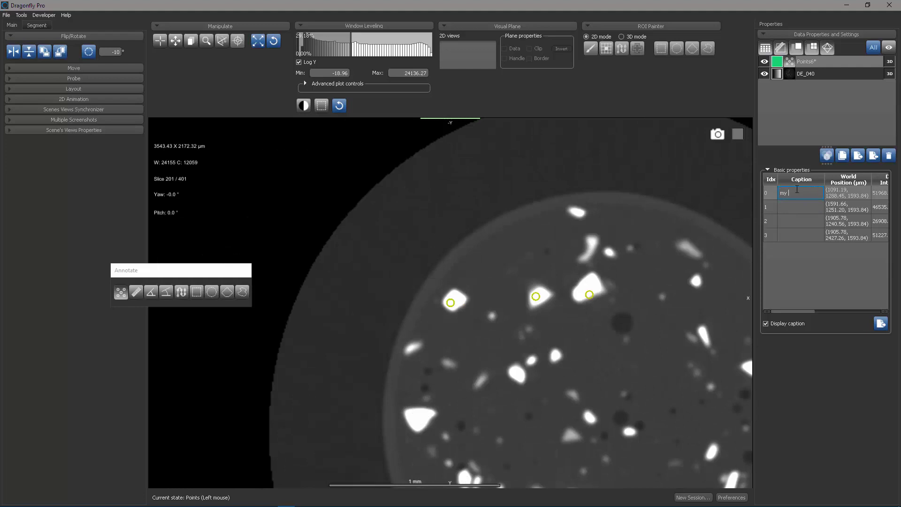
pyautogui.press('Return')
pyautogui.click(781, 202)
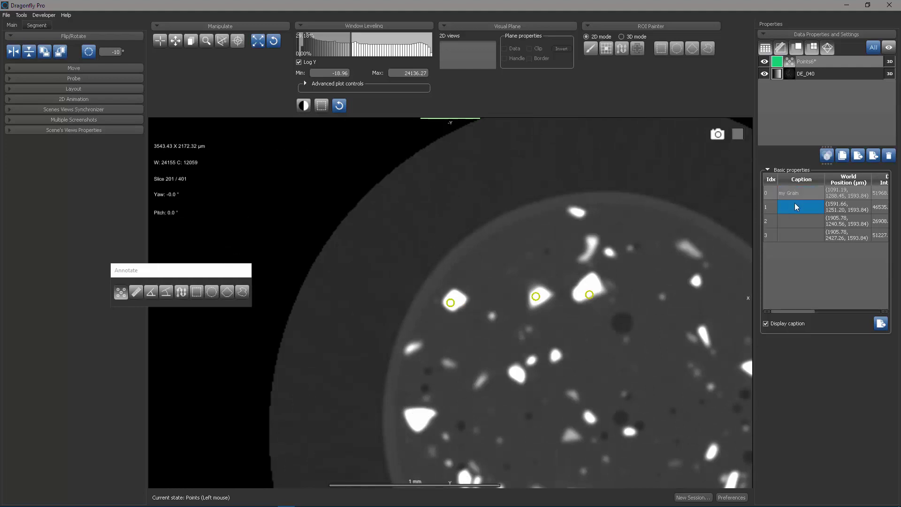
pyautogui.click(789, 225)
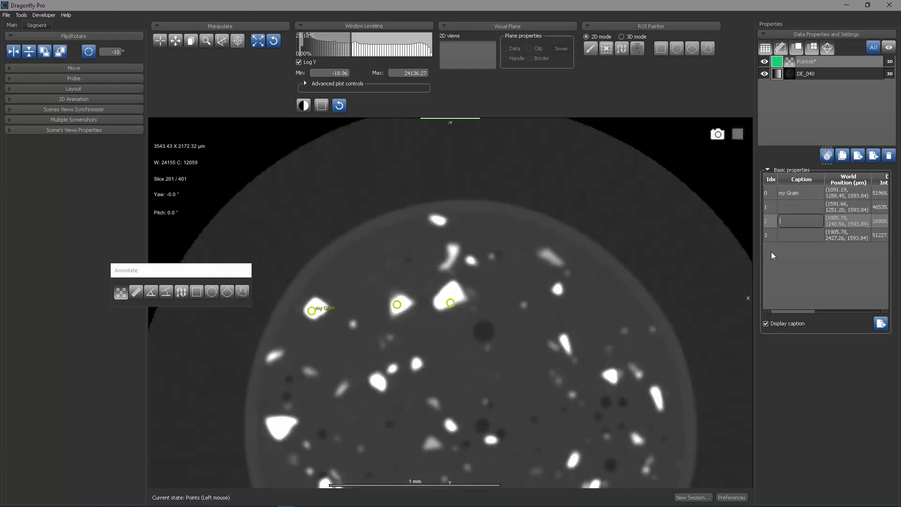
# Browse to slice 149, deselect Points6, and add one point as a new point set.
pyautogui.moveTo(171, 184); pyautogui.dragTo(181, 308)
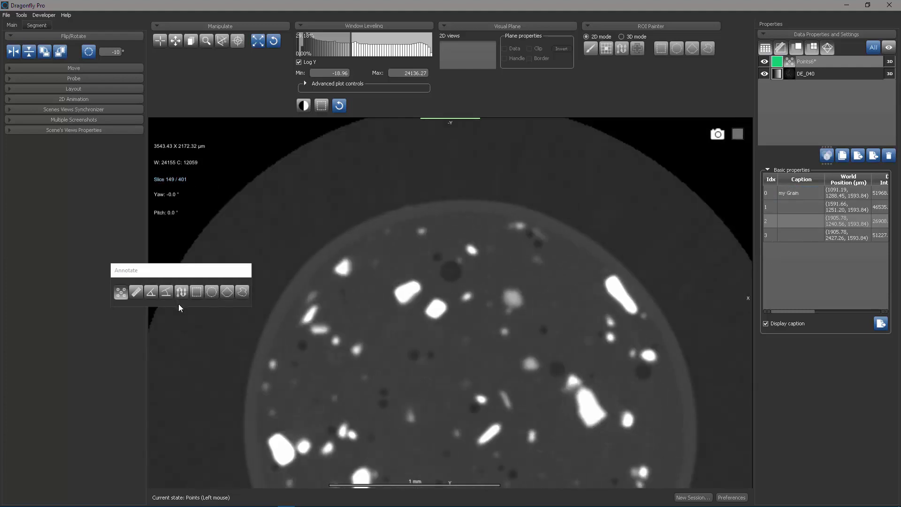
pyautogui.click(792, 193)
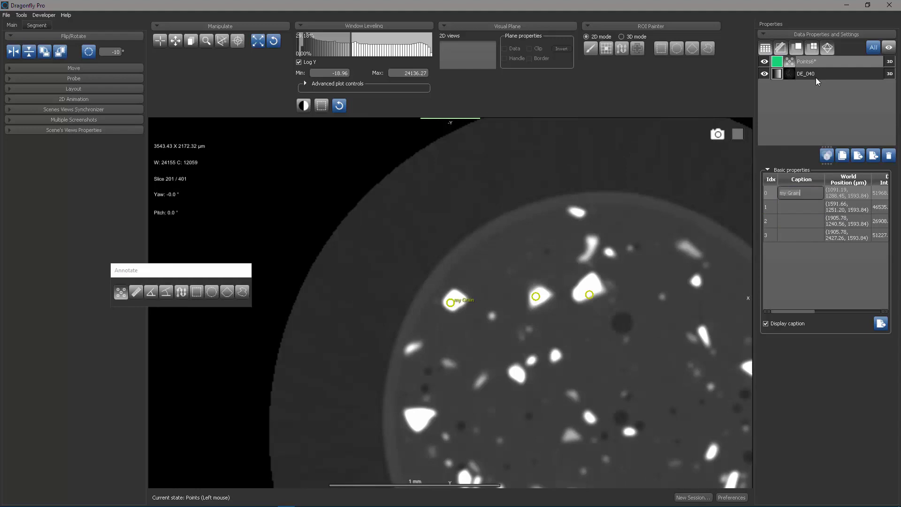
pyautogui.click(802, 116)
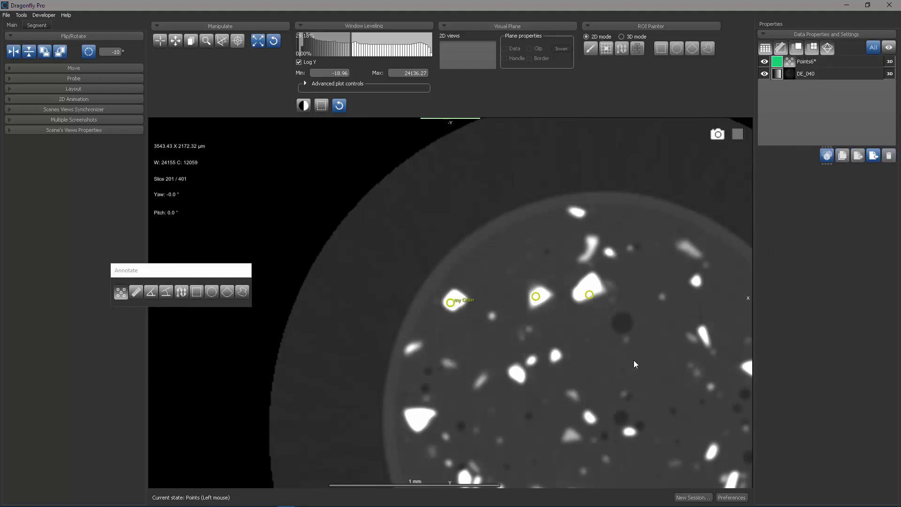
pyautogui.click(651, 377)
pyautogui.moveTo(519, 275); pyautogui.dragTo(456, 221, button='middle')
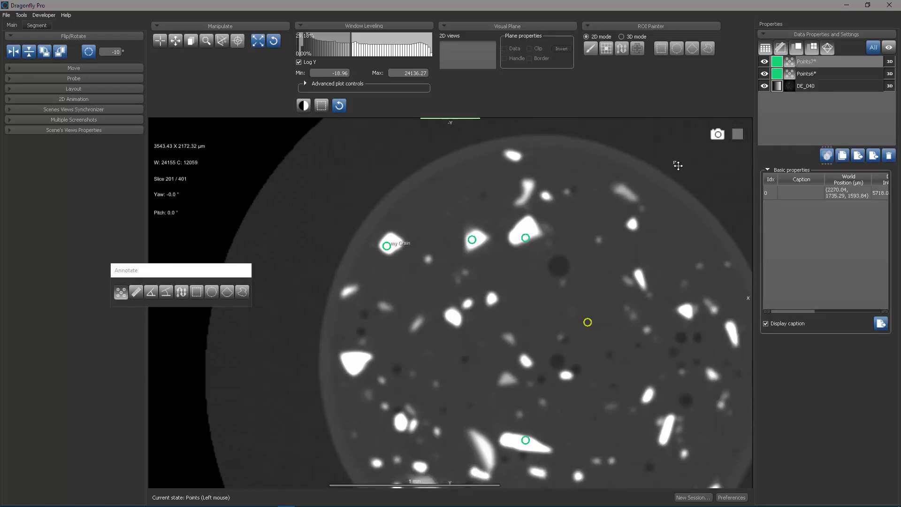
# Draw two rulers: 160.40 µm across a lower-left grain and 2500.30 µm across the sample.
pyautogui.click(135, 294)
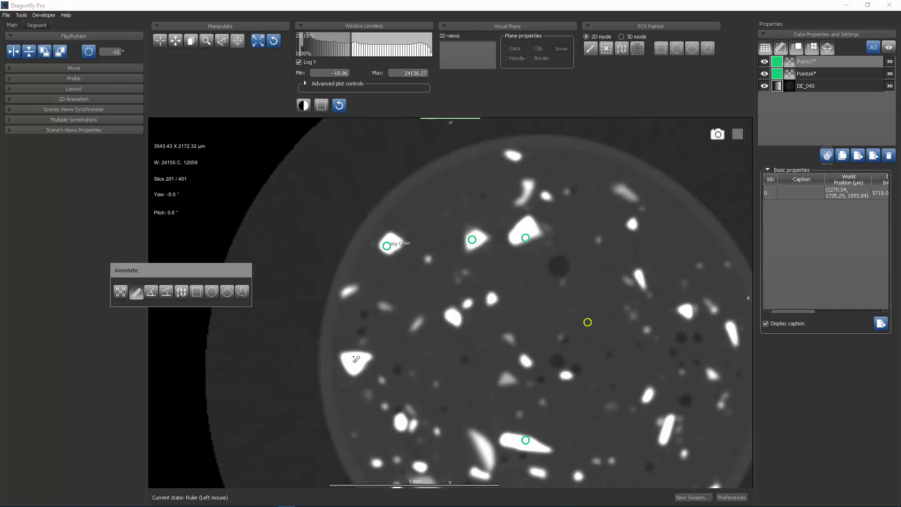
pyautogui.moveTo(341, 355); pyautogui.dragTo(364, 368)
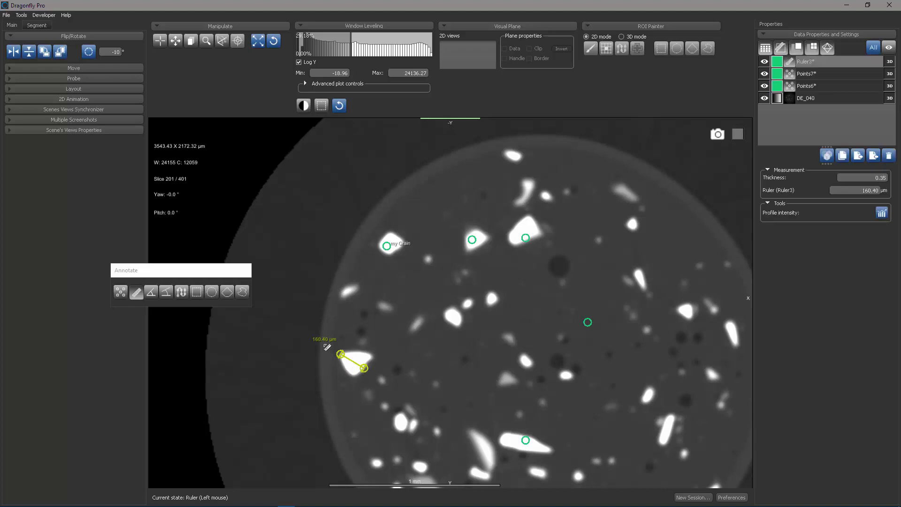
pyautogui.moveTo(370, 226); pyautogui.dragTo(736, 444)
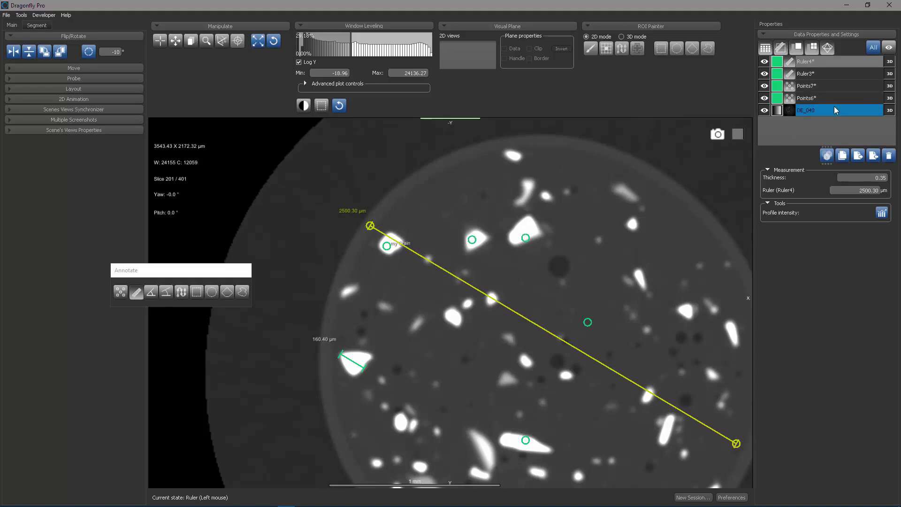
# Raise the short ruler Ruler3's Thickness from 0.35 to 1.35.
pyautogui.click(833, 76)
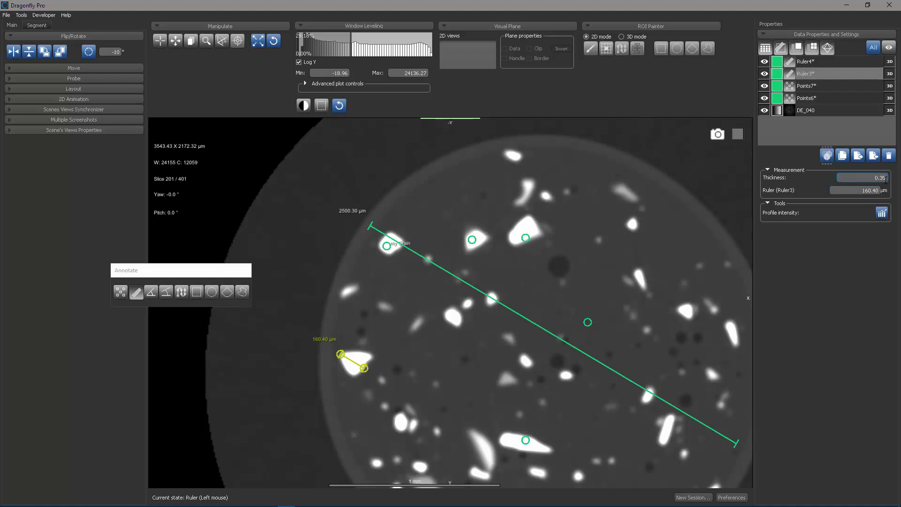
pyautogui.scroll(1, 876, 177)
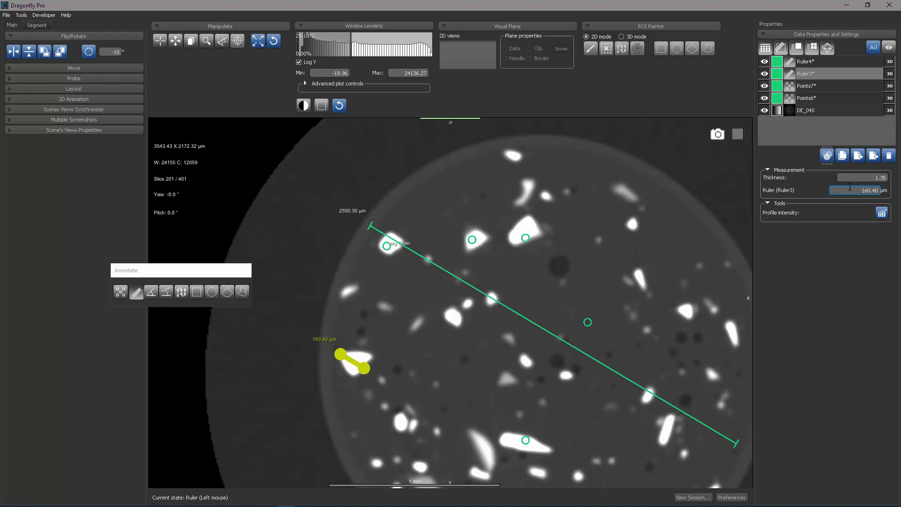
pyautogui.click(832, 64)
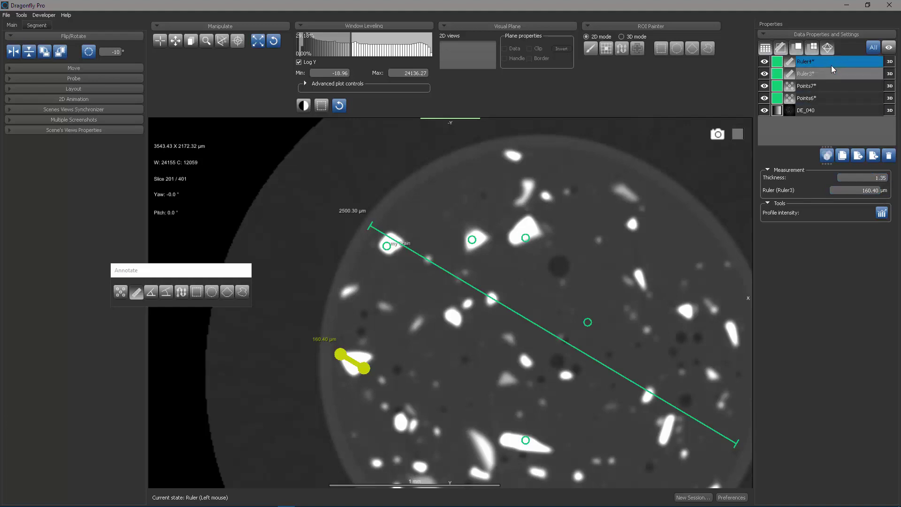
pyautogui.click(882, 213)
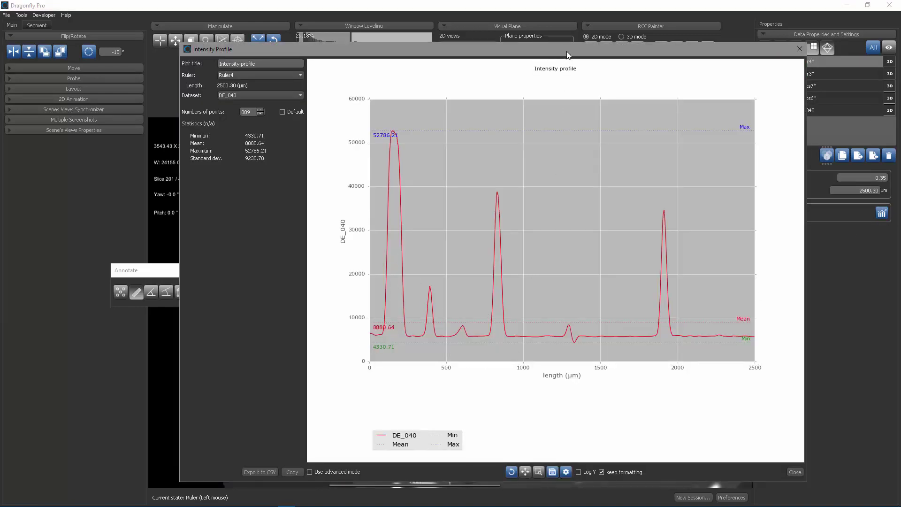
pyautogui.moveTo(568, 53); pyautogui.dragTo(474, 54)
pyautogui.click(807, 111)
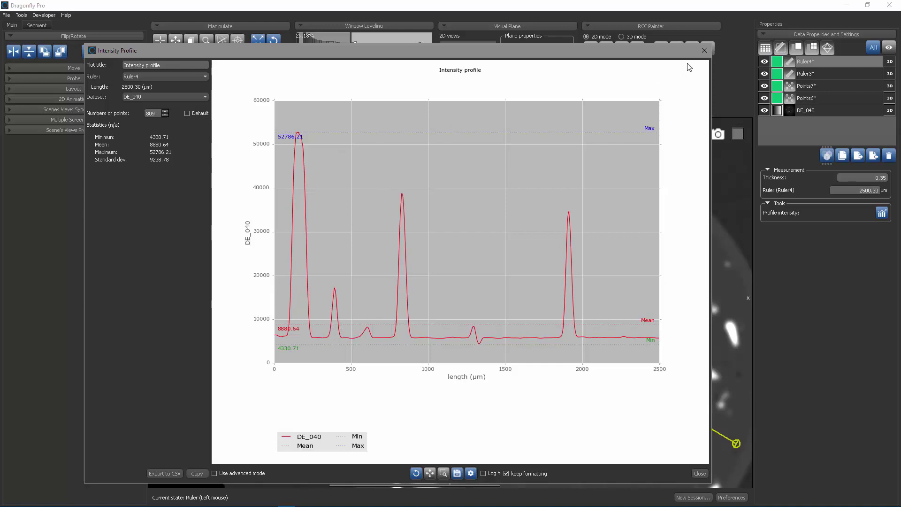
pyautogui.click(704, 50)
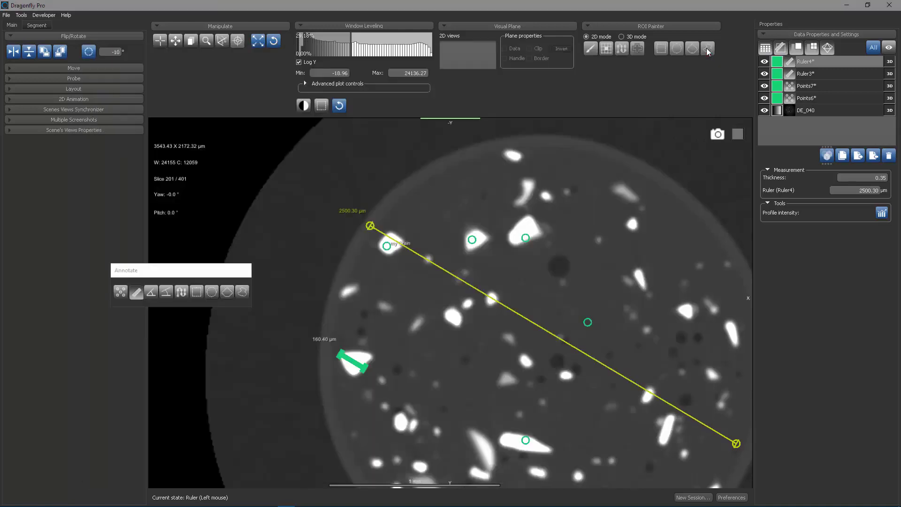
# Create Angle9, a 114.10° angle spanning the grain near the top right.
pyautogui.click(151, 296)
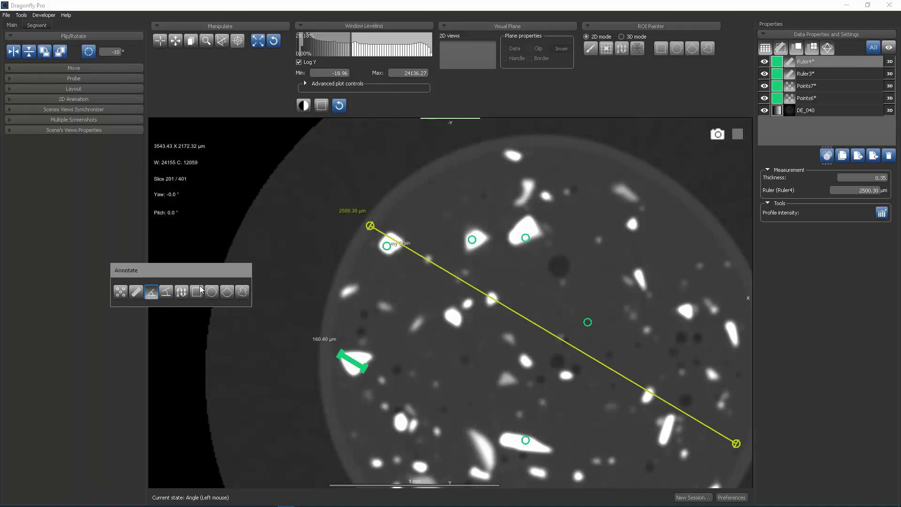
pyautogui.click(614, 191)
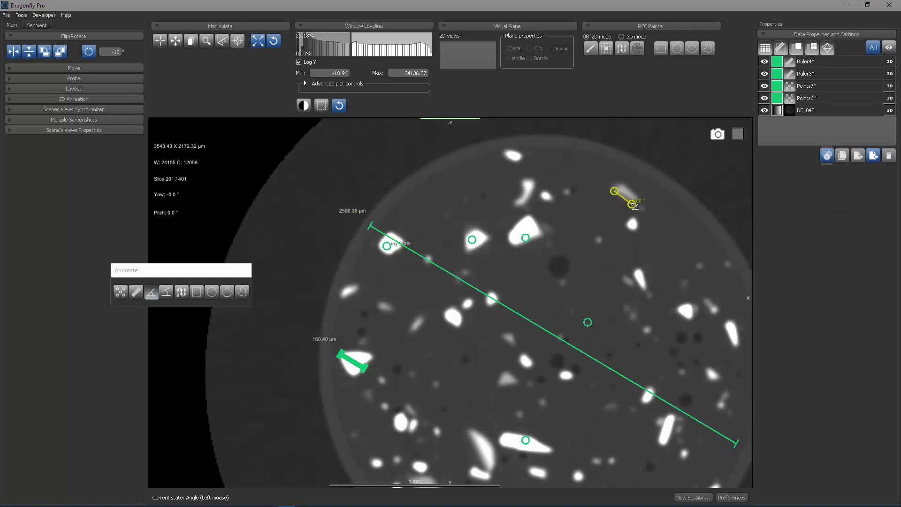
pyautogui.click(632, 204)
pyautogui.click(660, 189)
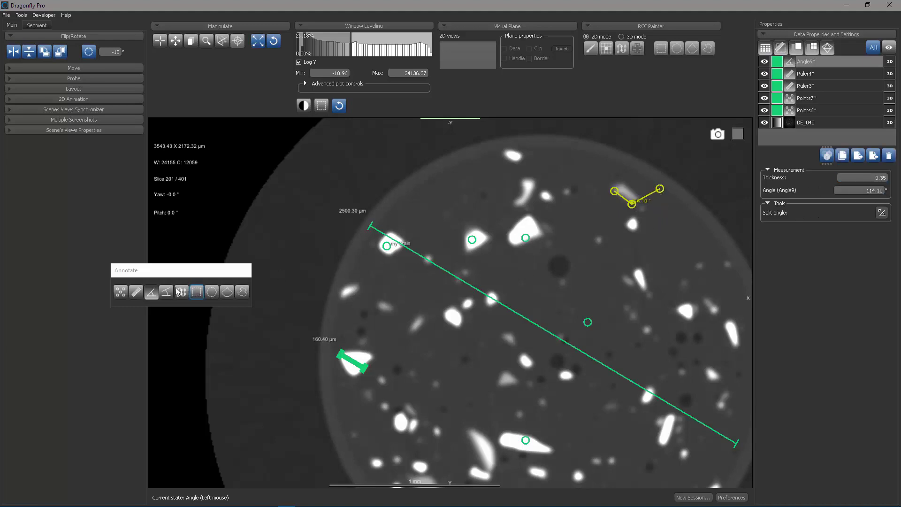
# Create split angle Angle10 (3.93°) along the right-edge elongated grain and inspect it zoomed in.
pyautogui.click(165, 296)
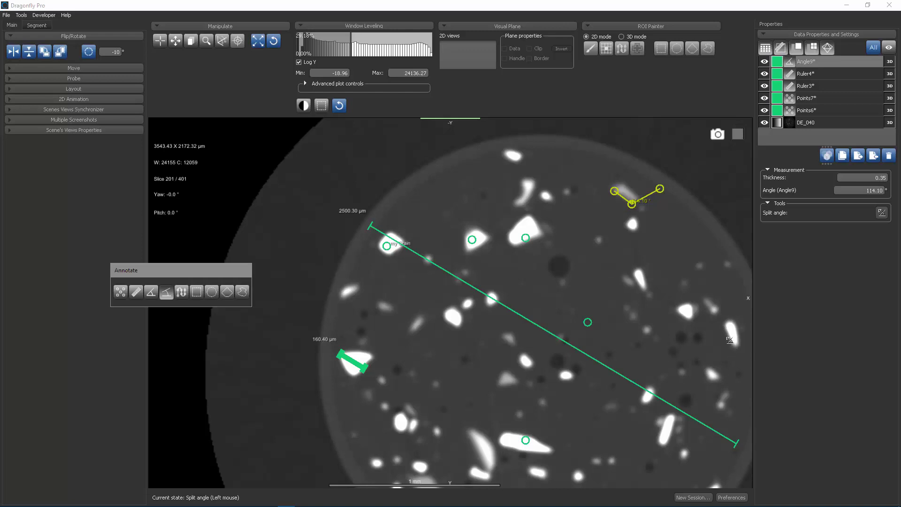
pyautogui.click(735, 325)
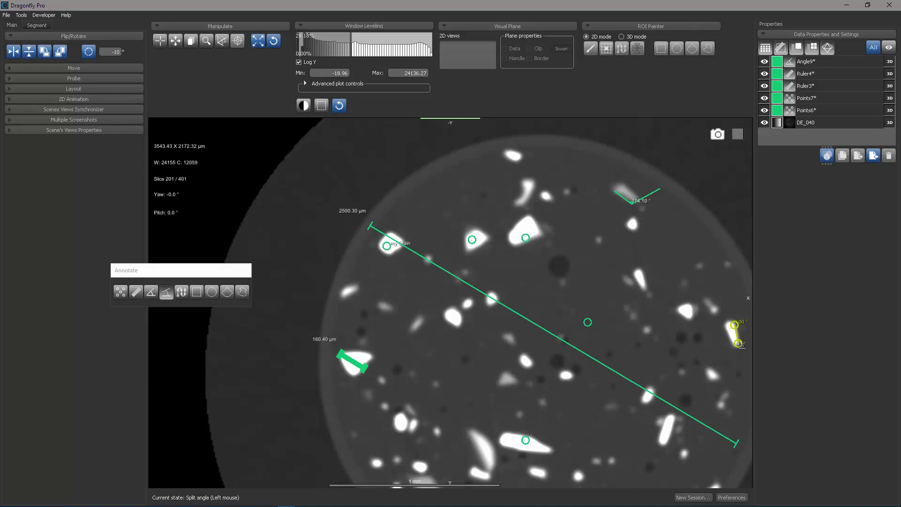
pyautogui.click(739, 345)
pyautogui.click(725, 320)
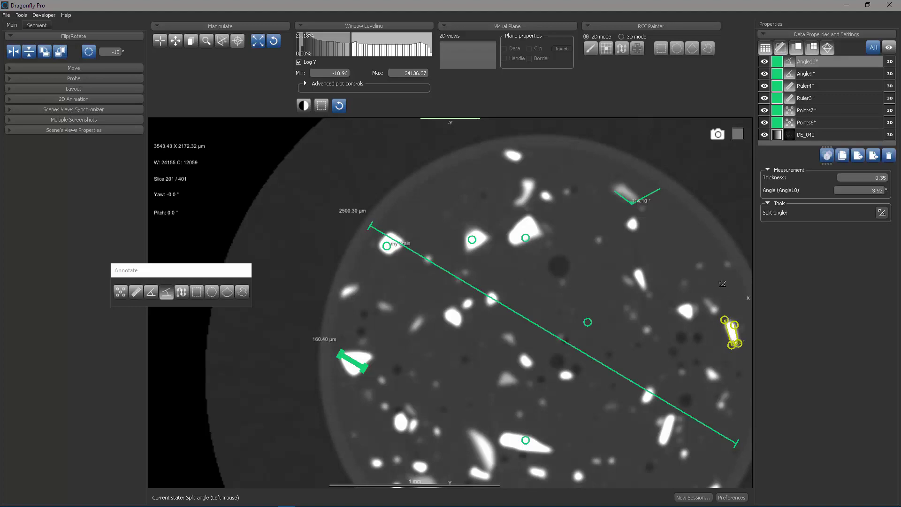
pyautogui.scroll(5, 722, 283)
pyautogui.scroll(2, 713, 441)
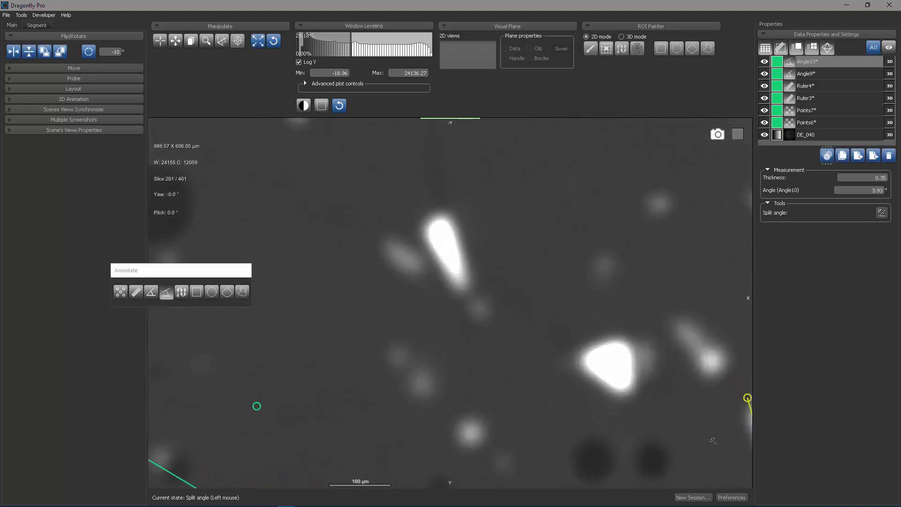
pyautogui.moveTo(713, 441); pyautogui.dragTo(519, 338, button='middle')
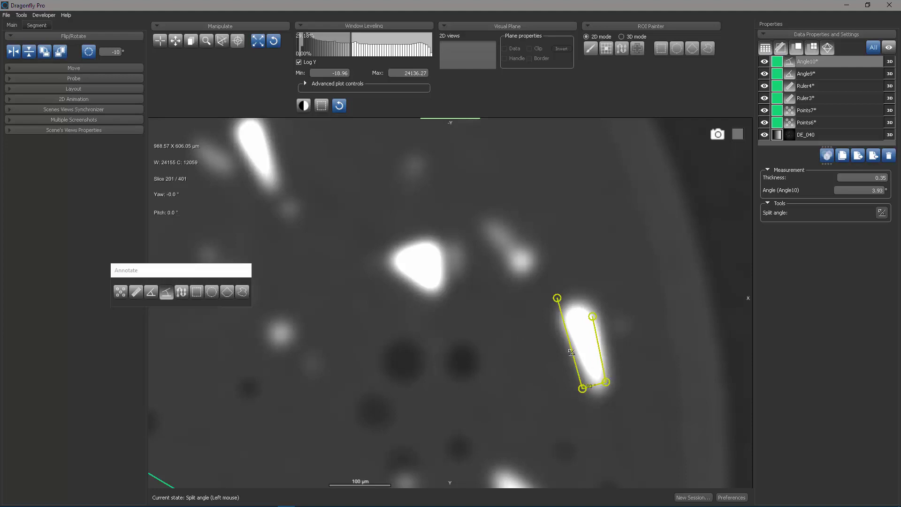
pyautogui.moveTo(483, 318); pyautogui.dragTo(492, 159, button='right')
pyautogui.moveTo(386, 271); pyautogui.dragTo(594, 269, button='middle')
# Draw Path3 arcing across the slice, then smooth and resample it to 34 points.
pyautogui.click(182, 292)
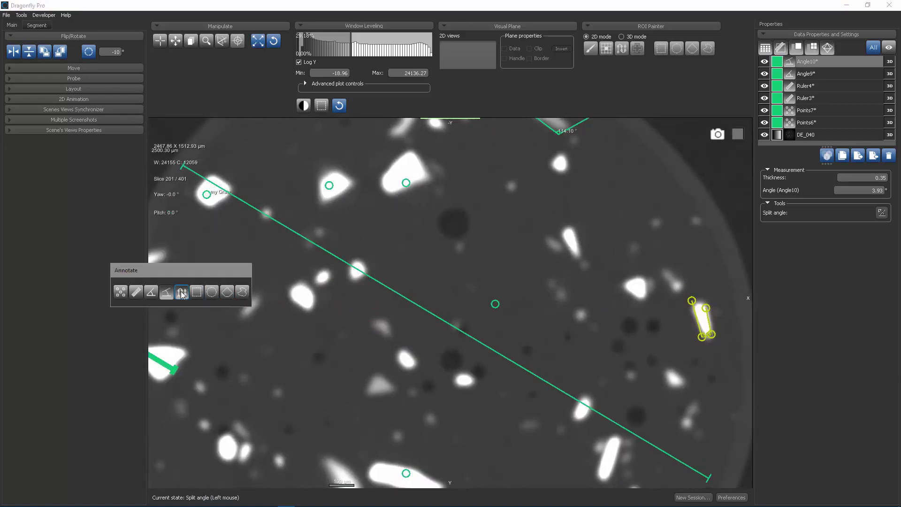
pyautogui.moveTo(281, 386)
pyautogui.mouseDown()
pyautogui.moveTo(356, 271)
pyautogui.moveTo(449, 234)
pyautogui.moveTo(551, 250)
pyautogui.moveTo(618, 321)
pyautogui.moveTo(696, 366)
pyautogui.moveTo(744, 319)
pyautogui.moveTo(741, 291)
pyautogui.mouseUp()
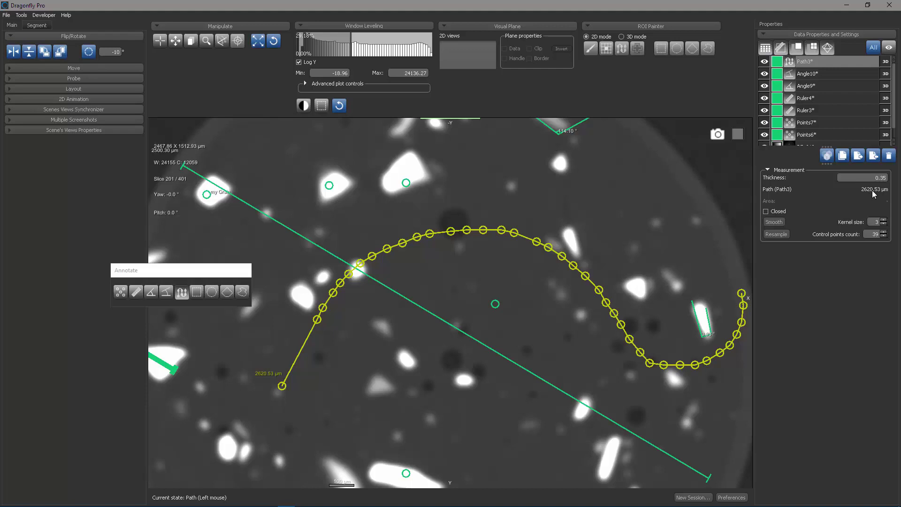
pyautogui.click(776, 224)
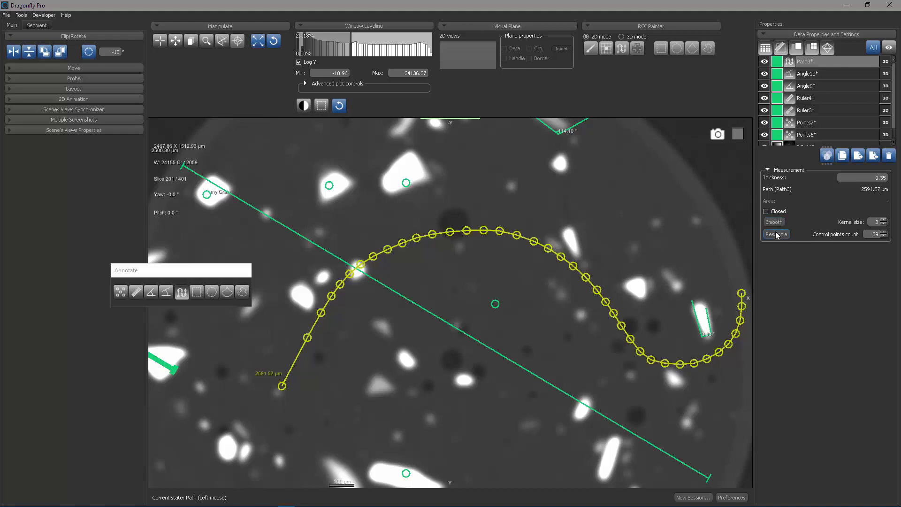
pyautogui.click(883, 237)
pyautogui.click(884, 236)
pyautogui.click(883, 236)
pyautogui.click(782, 235)
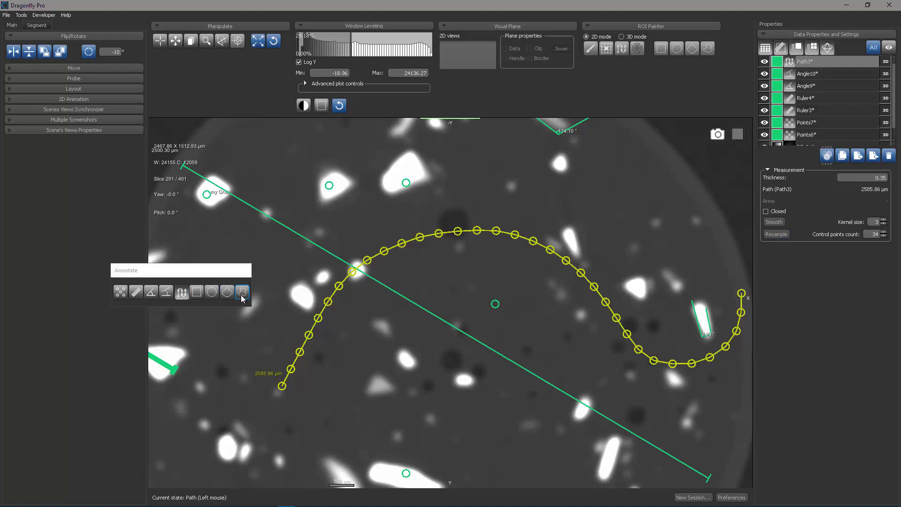
# Draw a rectangular region over the path's arc and an elliptical region below centre.
pyautogui.click(197, 292)
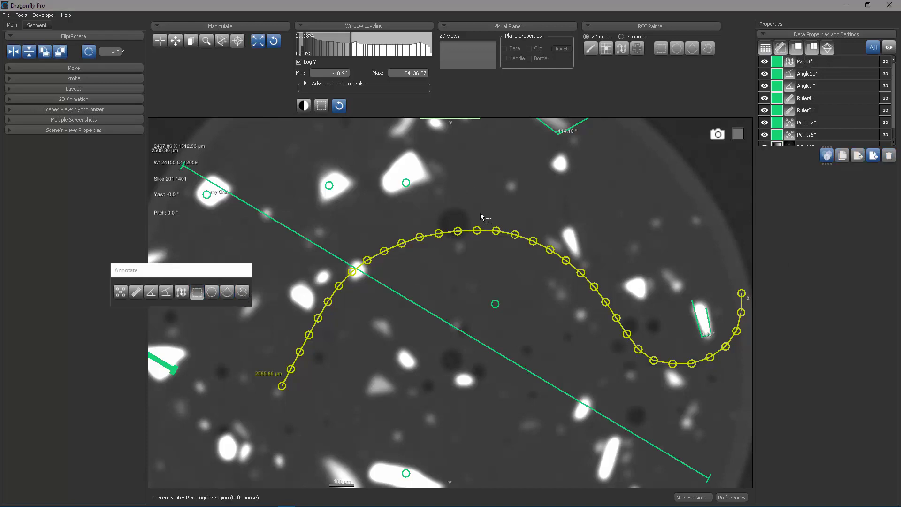
pyautogui.moveTo(476, 176); pyautogui.dragTo(600, 286)
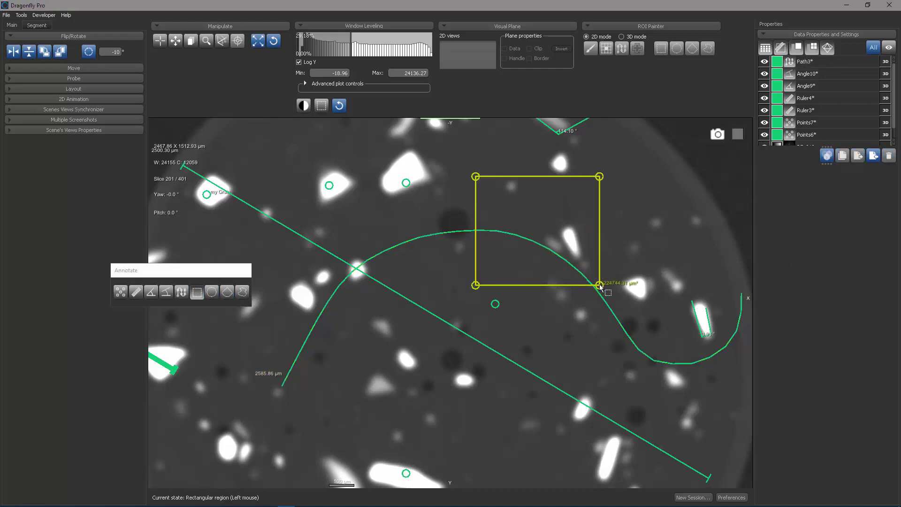
pyautogui.click(212, 292)
pyautogui.moveTo(344, 352); pyautogui.dragTo(497, 413)
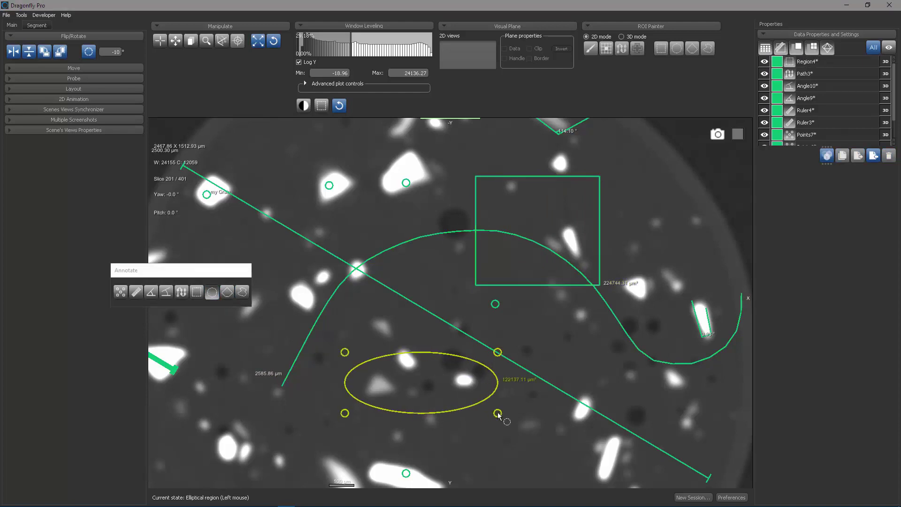
# Outline a six-corner polygonal region over the grains left of centre.
pyautogui.click(228, 291)
pyautogui.click(364, 228)
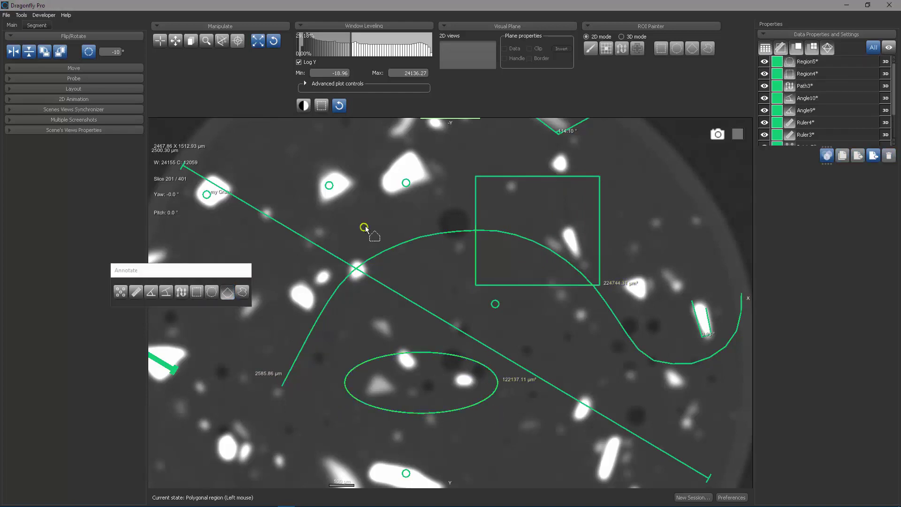
pyautogui.click(419, 266)
pyautogui.click(436, 303)
pyautogui.click(365, 342)
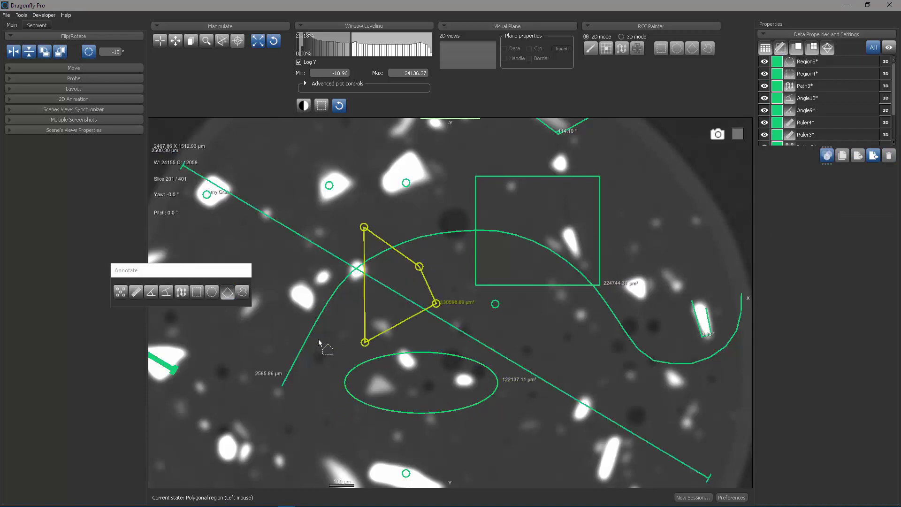
pyautogui.click(275, 322)
pyautogui.click(280, 280)
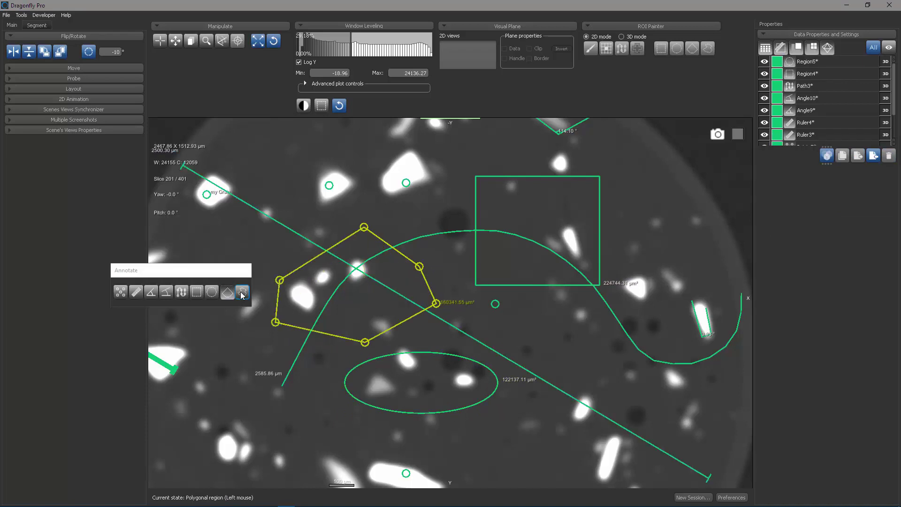
# Trace a freehand region of 270349.08 µm² around the lower right.
pyautogui.click(242, 293)
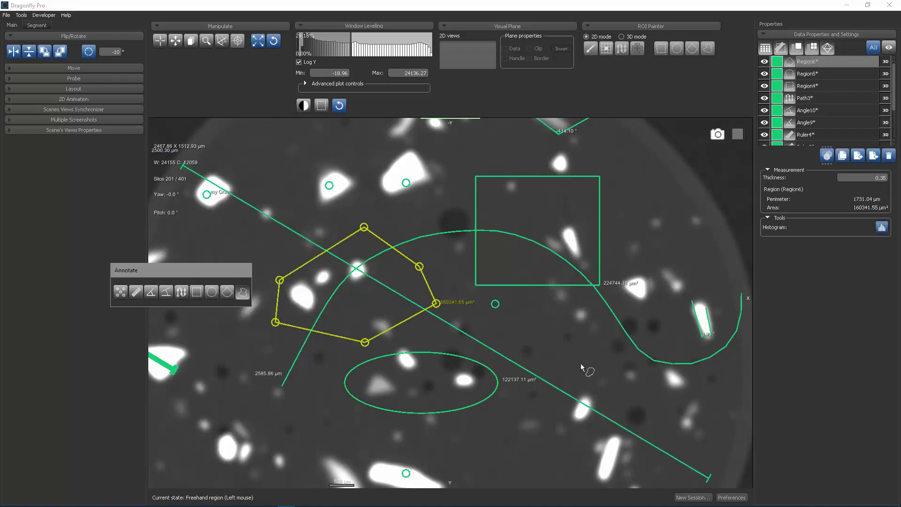
pyautogui.moveTo(583, 353)
pyautogui.mouseDown()
pyautogui.moveTo(688, 379)
pyautogui.moveTo(644, 436)
pyautogui.moveTo(524, 438)
pyautogui.moveTo(499, 380)
pyautogui.moveTo(513, 321)
pyautogui.mouseUp()
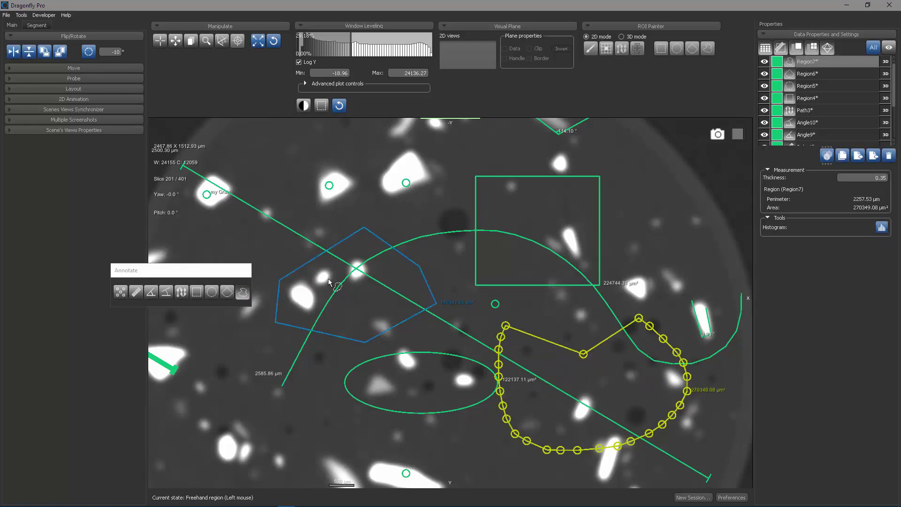
pyautogui.press('Escape')
# Tilt the slice to -51.3° pitch and draw rectangle Region8 (2288818.18 µm²) across it.
pyautogui.scroll(-4, 475, 390)
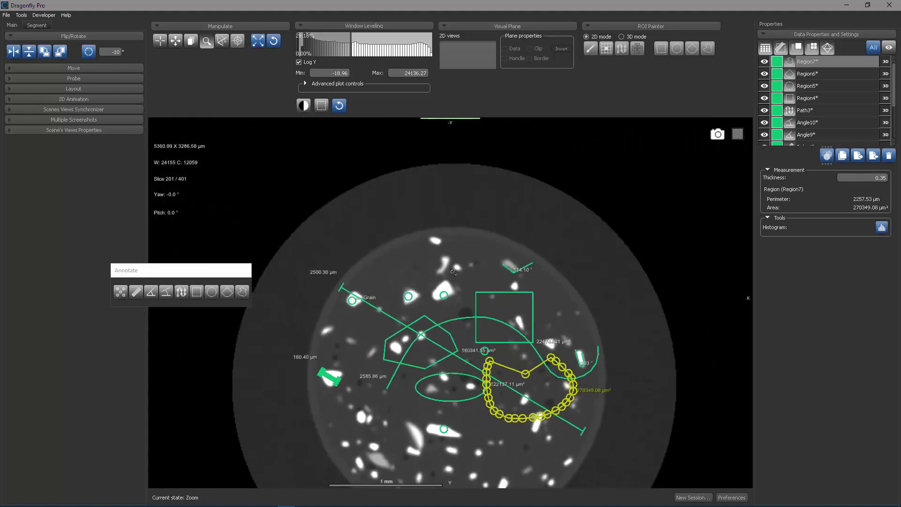
pyautogui.moveTo(445, 313); pyautogui.dragTo(425, 213)
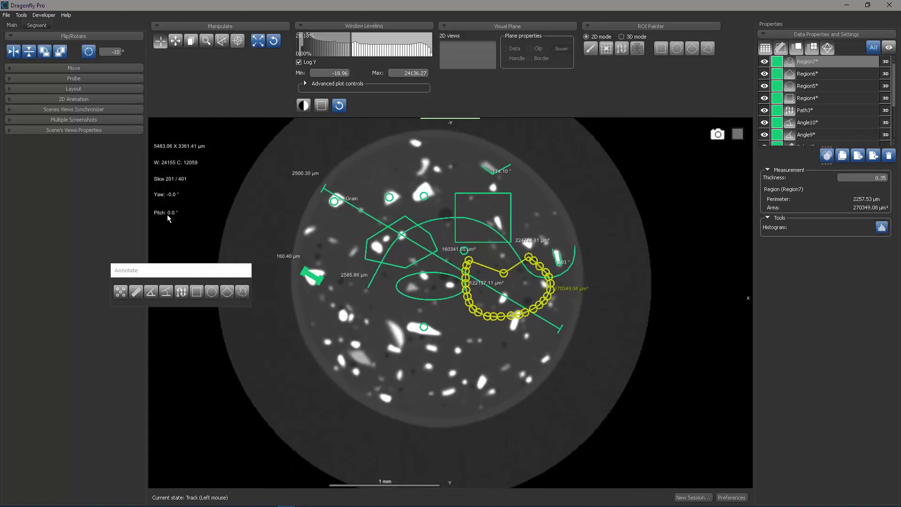
pyautogui.moveTo(168, 213); pyautogui.dragTo(177, 306)
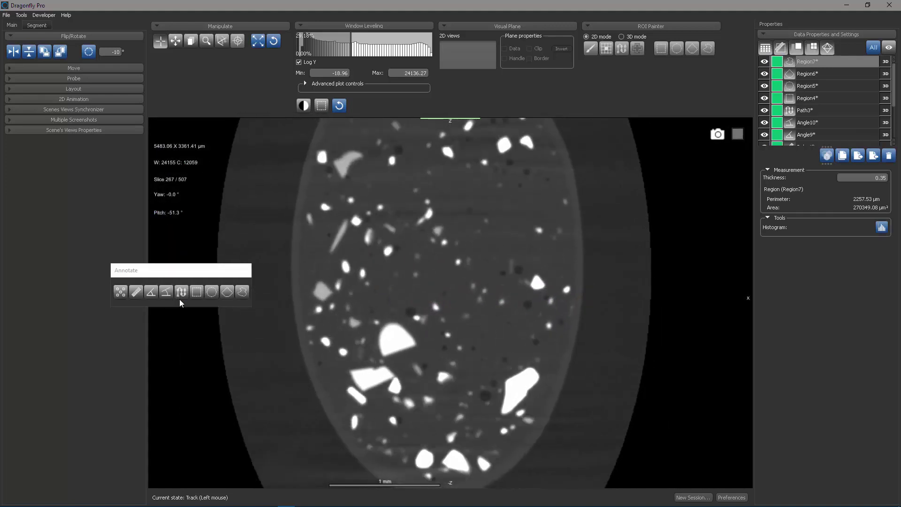
pyautogui.click(196, 292)
pyautogui.moveTo(347, 183); pyautogui.dragTo(494, 373)
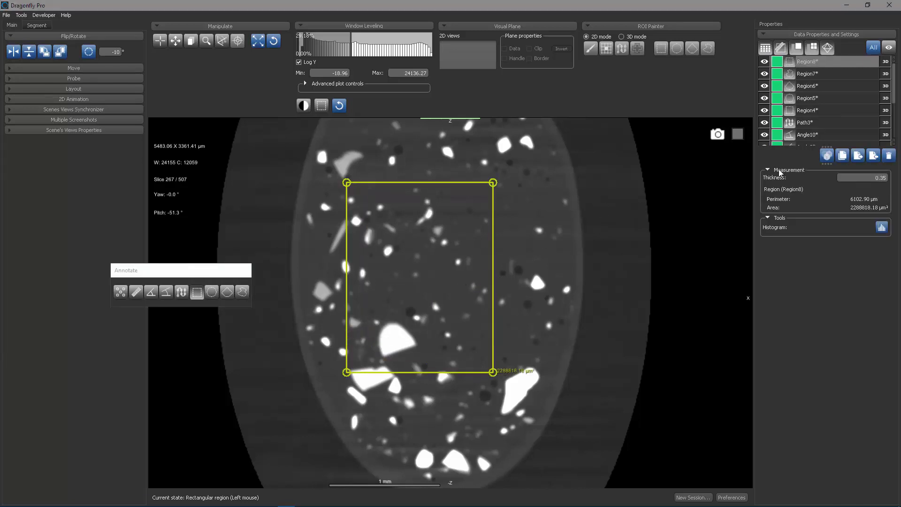
# View Region8's intensity histogram, then resize the rectangle to a 490947.52 µm² strip near the top.
pyautogui.click(814, 62)
pyautogui.click(882, 228)
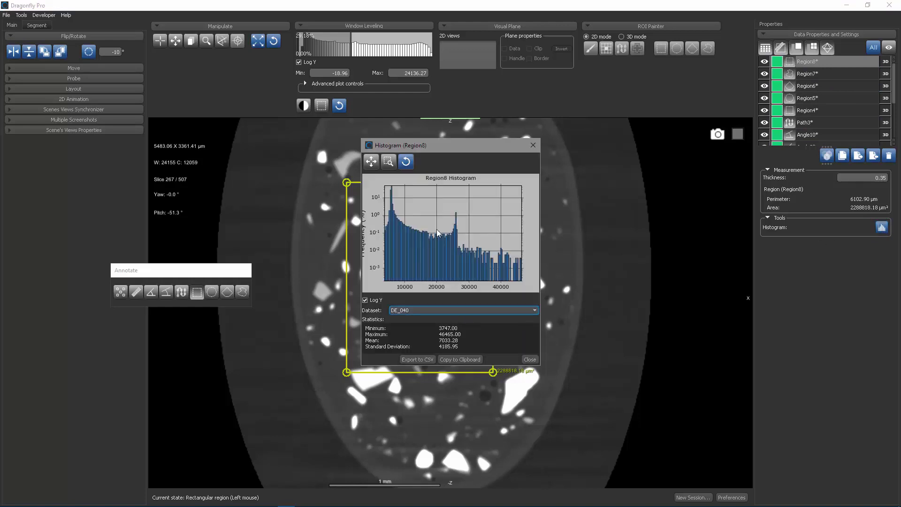
pyautogui.moveTo(446, 150); pyautogui.dragTo(265, 151)
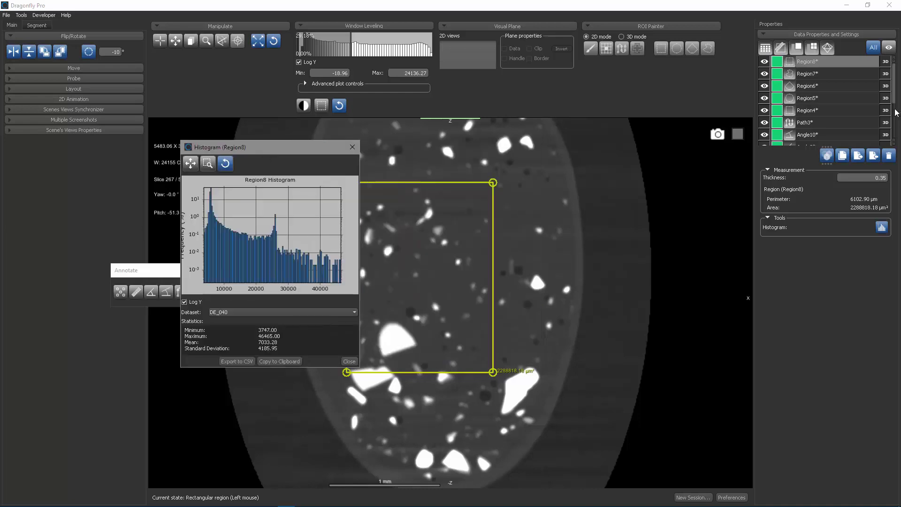
pyautogui.moveTo(894, 98); pyautogui.dragTo(895, 134)
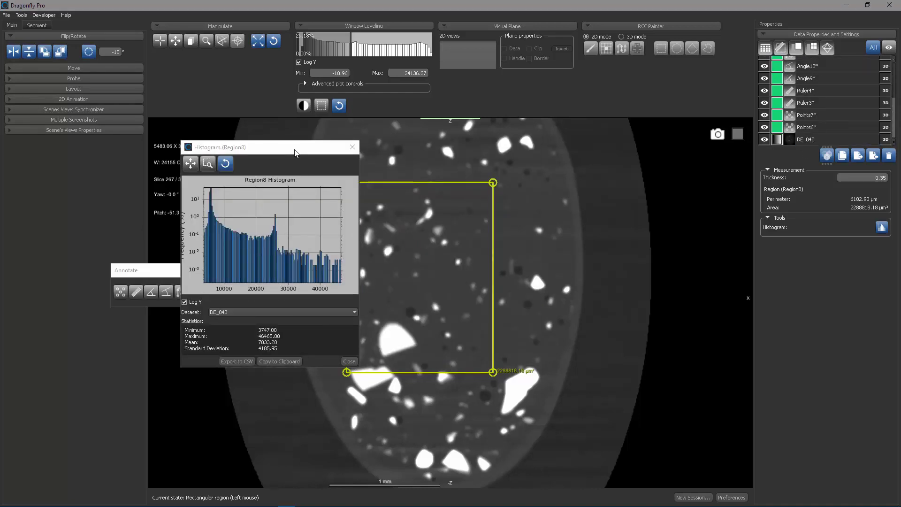
pyautogui.press('Print')
pyautogui.moveTo(153, 156); pyautogui.dragTo(154, 156)
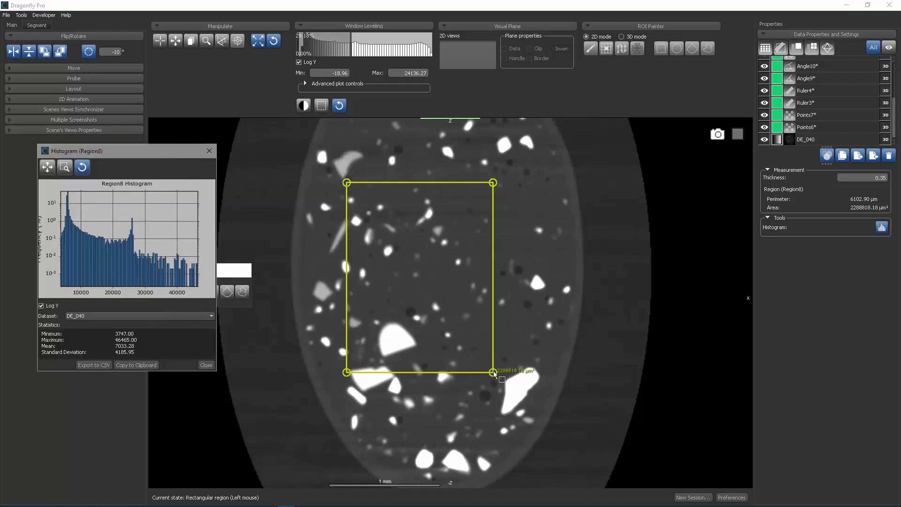
pyautogui.moveTo(493, 371); pyautogui.dragTo(492, 224)
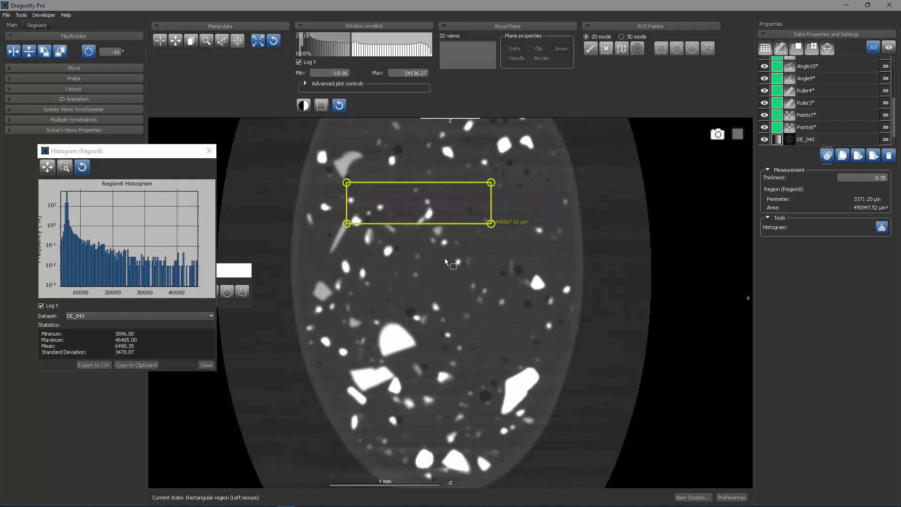
pyautogui.click(210, 151)
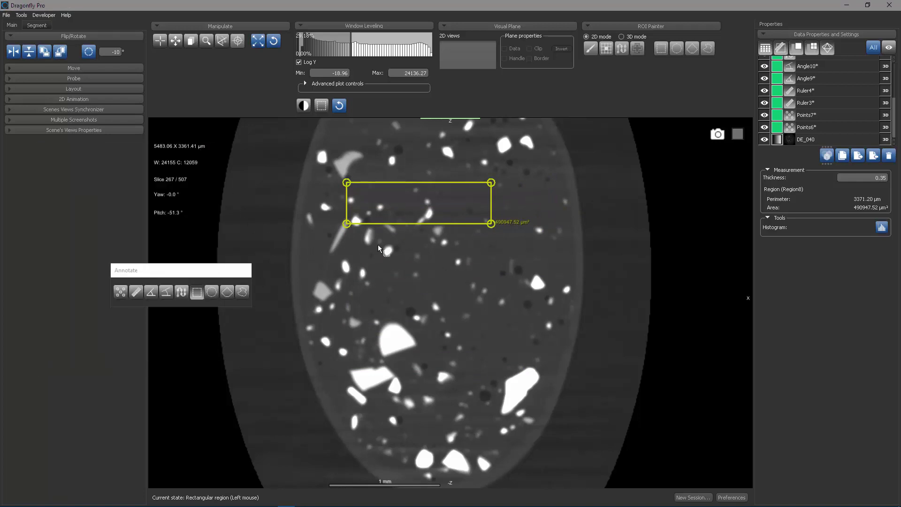
# Switch the viewport to a 3D volume render of the grain sample.
pyautogui.press('Escape')
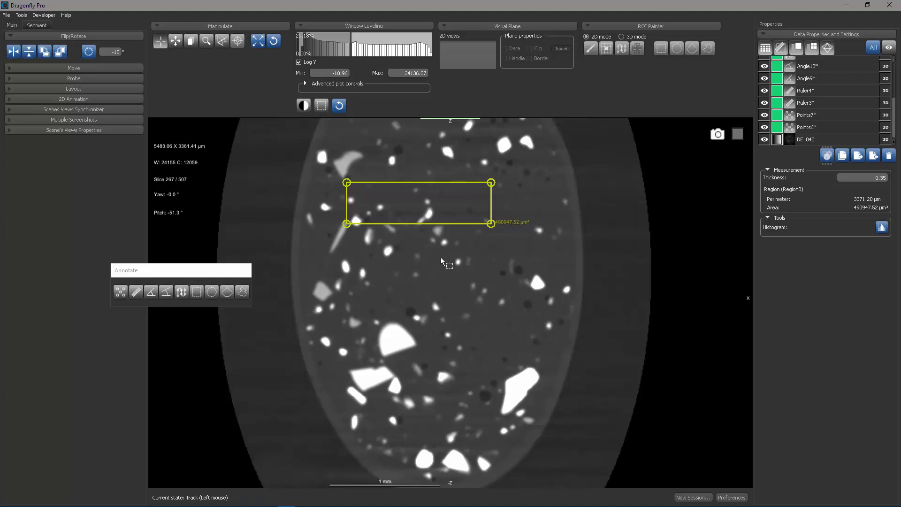
pyautogui.rightClick(441, 257)
pyautogui.click(452, 261)
pyautogui.moveTo(461, 421); pyautogui.dragTo(452, 264)
# Window-level the volume to 15811.70–68479.64 and rotate it to inspect the annotations.
pyautogui.moveTo(452, 264); pyautogui.dragTo(505, 365, button='right')
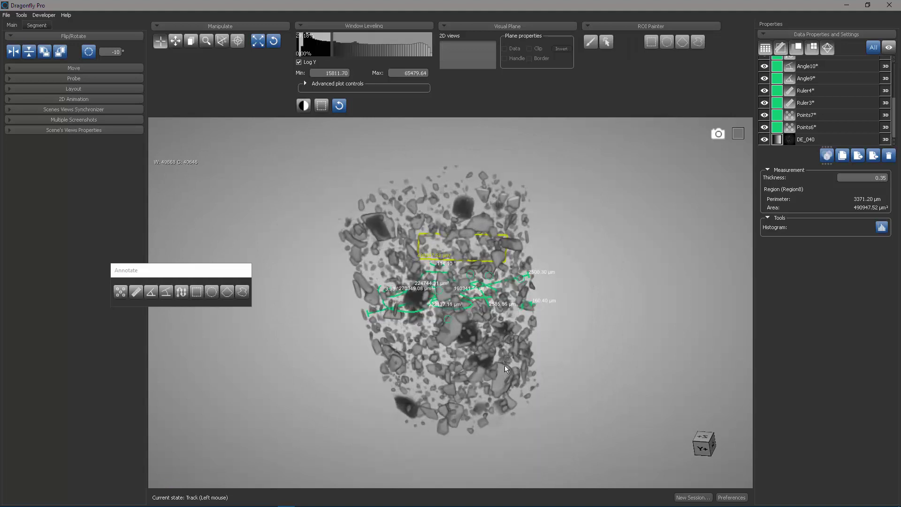
pyautogui.moveTo(505, 365); pyautogui.dragTo(464, 343)
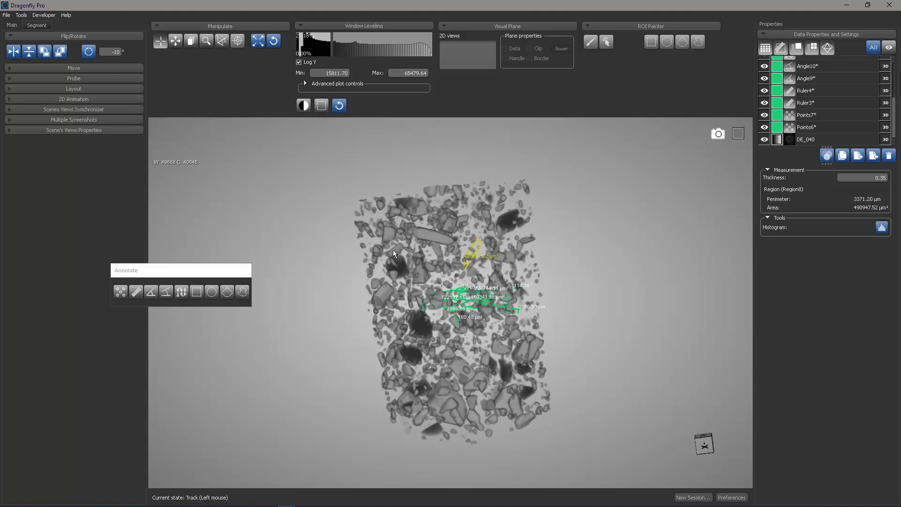
pyautogui.moveTo(393, 249); pyautogui.dragTo(459, 256)
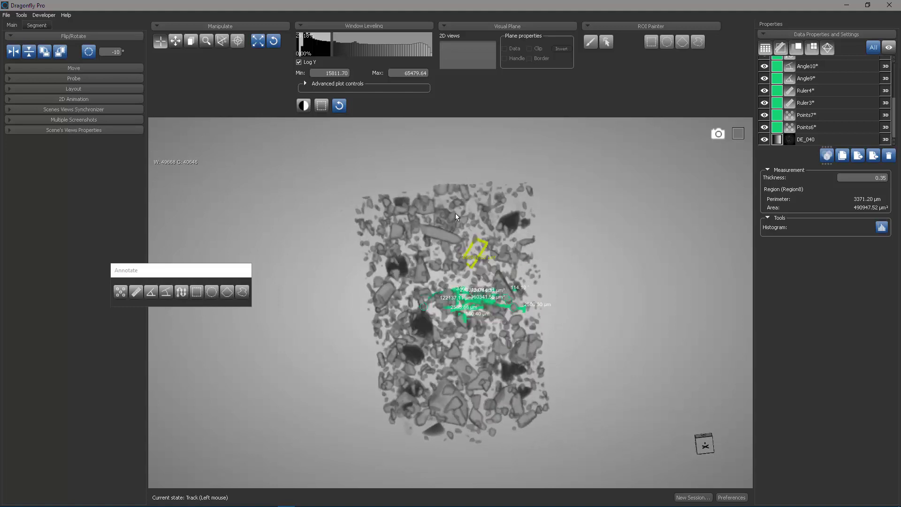
# Select Region8 in the Properties list and set its Thickness to 2.35.
pyautogui.click(858, 68)
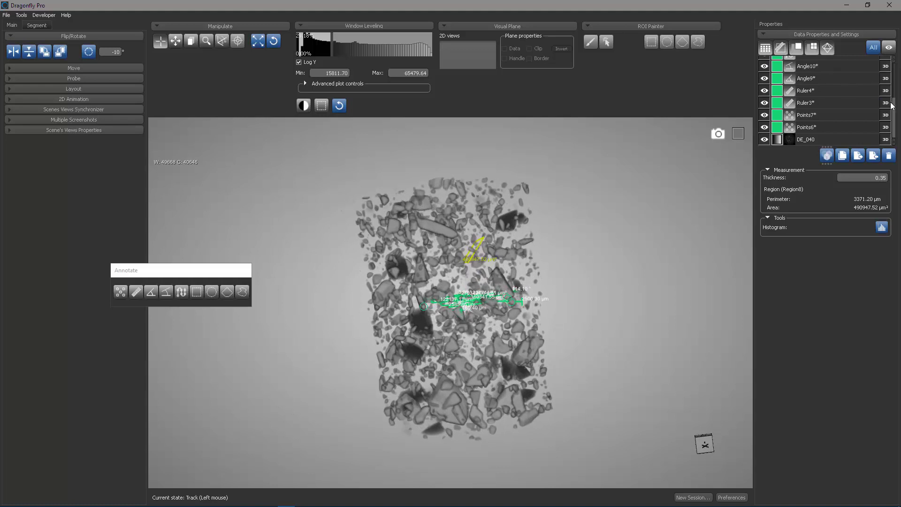
pyautogui.moveTo(894, 101); pyautogui.dragTo(894, 60)
pyautogui.click(876, 66)
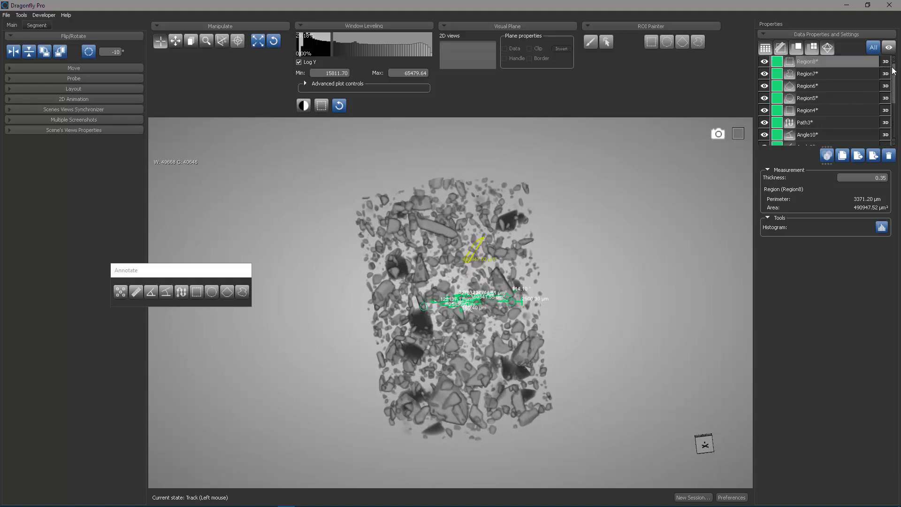
pyautogui.click(884, 177)
pyautogui.press('Return')
pyautogui.moveTo(439, 219); pyautogui.dragTo(449, 353)
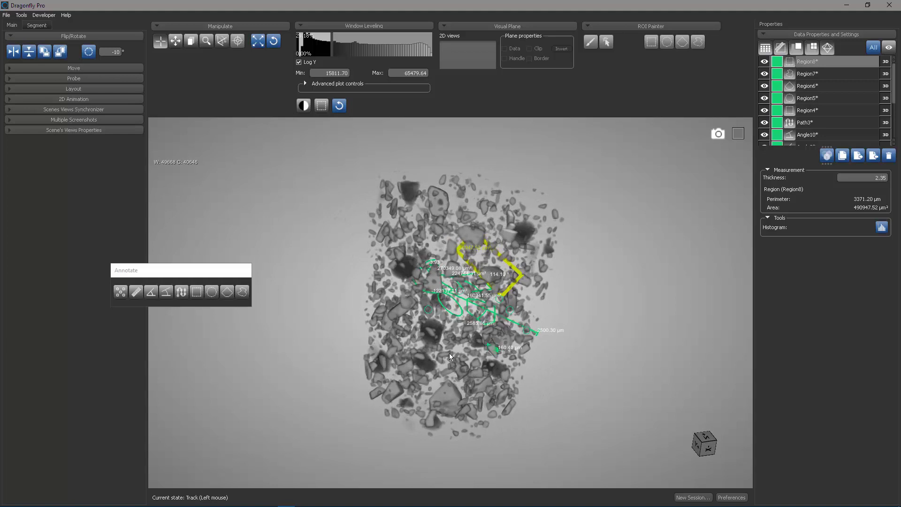